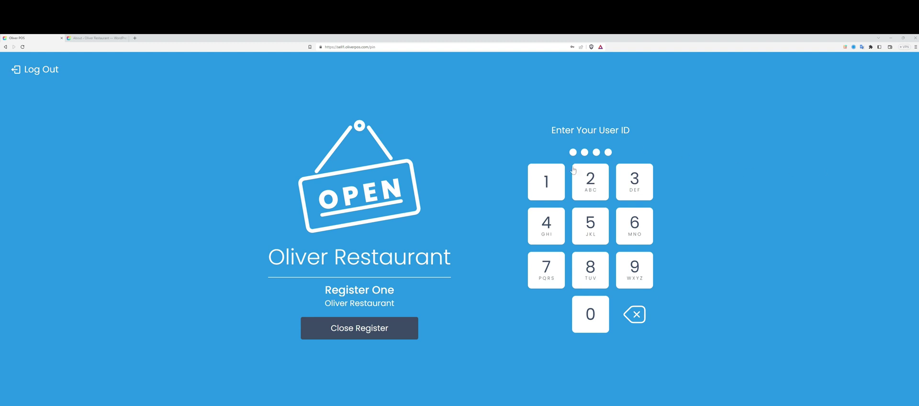
Sign in to Register One with user ID 123, browse the tile grid, and cancel Add Tile.
text(123)
click(550, 214)
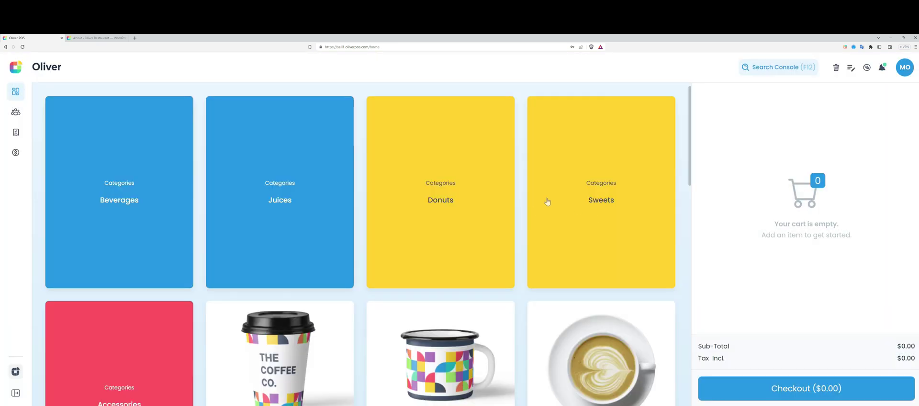
scroll(524, 305, down, 3)
scroll(524, 304, down, 10)
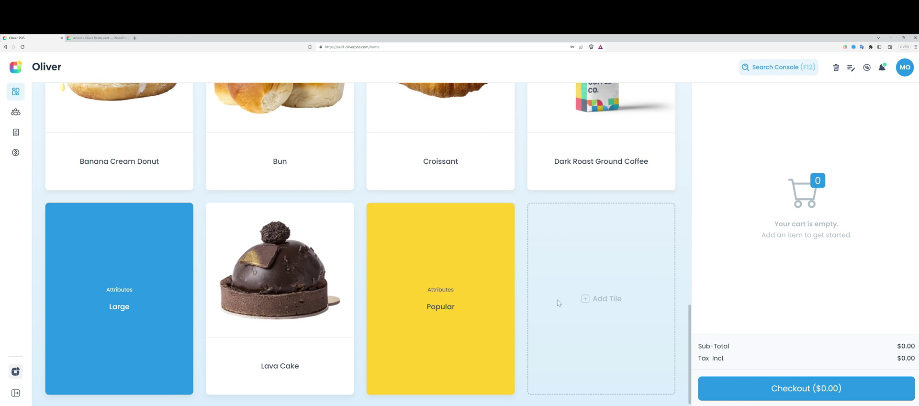
click(584, 316)
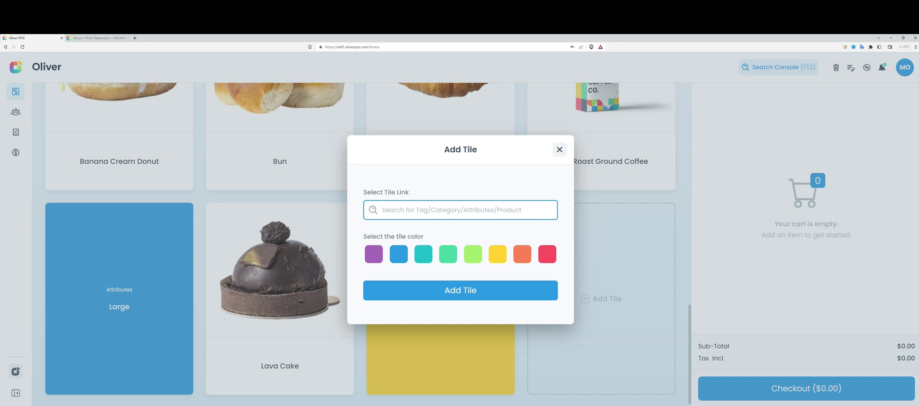
click(559, 149)
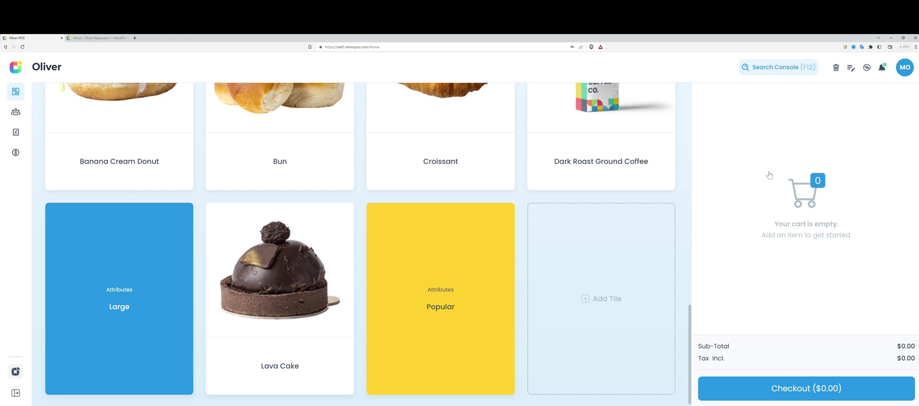
Open the advanced product and customer search, then close it unused.
click(792, 69)
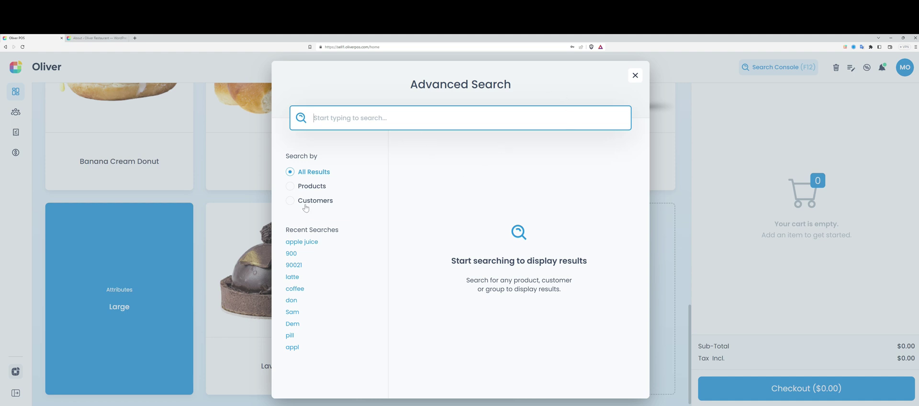
click(635, 76)
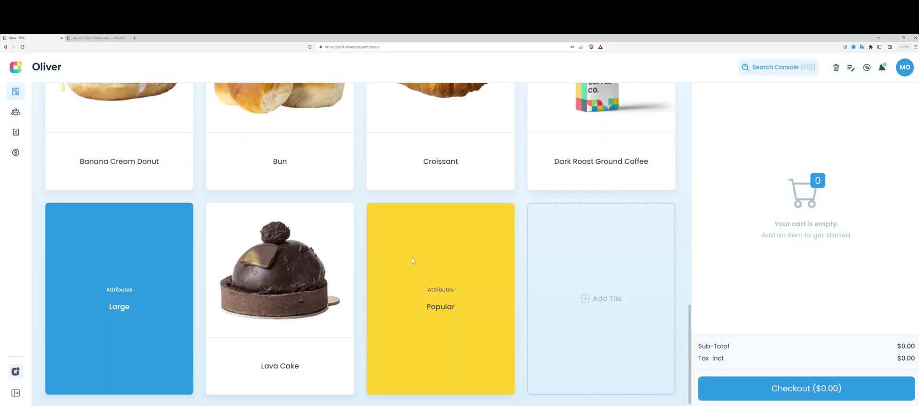
scroll(230, 254, up, 10)
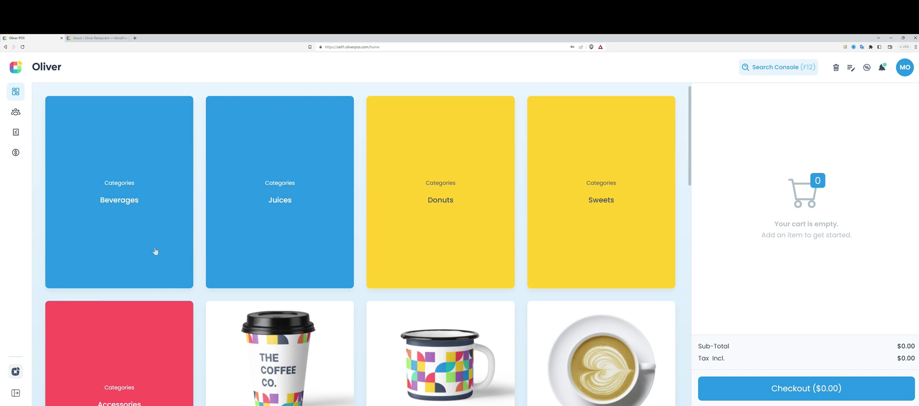
Browse Beverages > Cold Beverages > Juices, then return home and scroll to the Apple Juice tile.
click(144, 229)
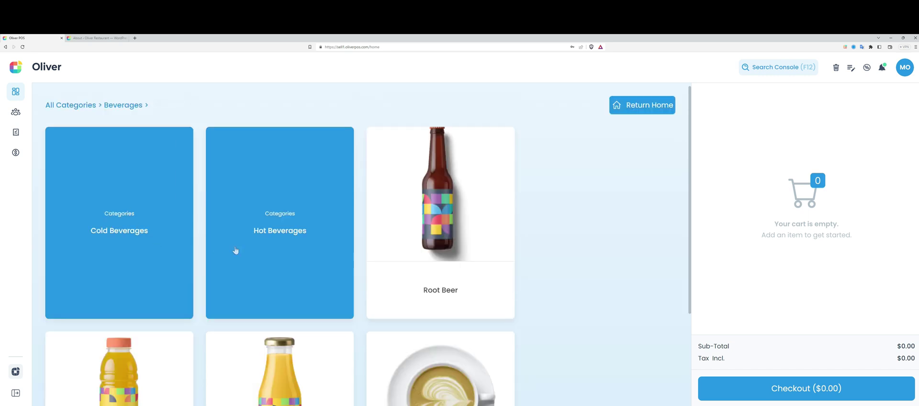
click(145, 236)
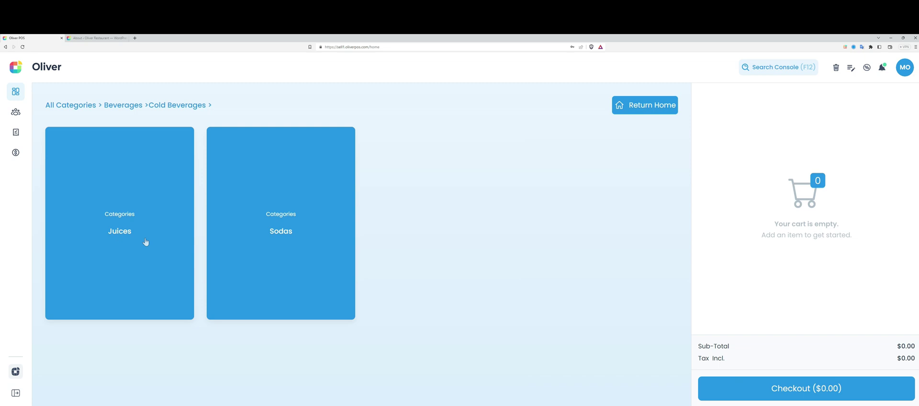
click(145, 241)
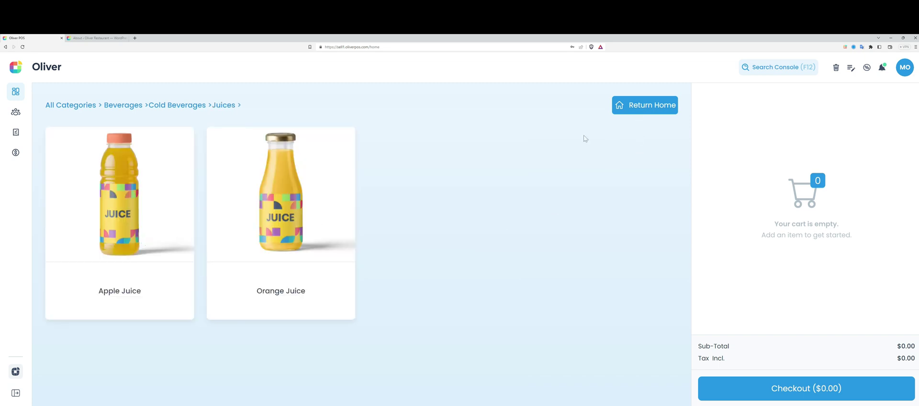
click(640, 111)
scroll(321, 281, down, 4)
scroll(299, 327, down, 3)
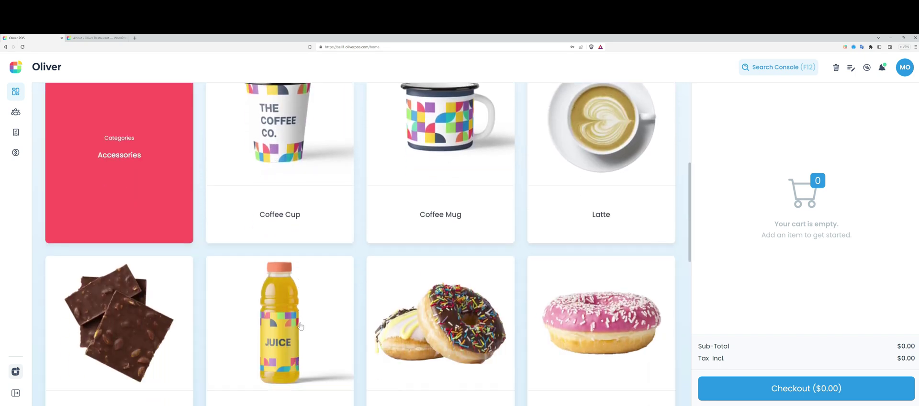
Open Apple Juice, compare Small, Medium and Large, and check Large's stock without changes.
click(297, 267)
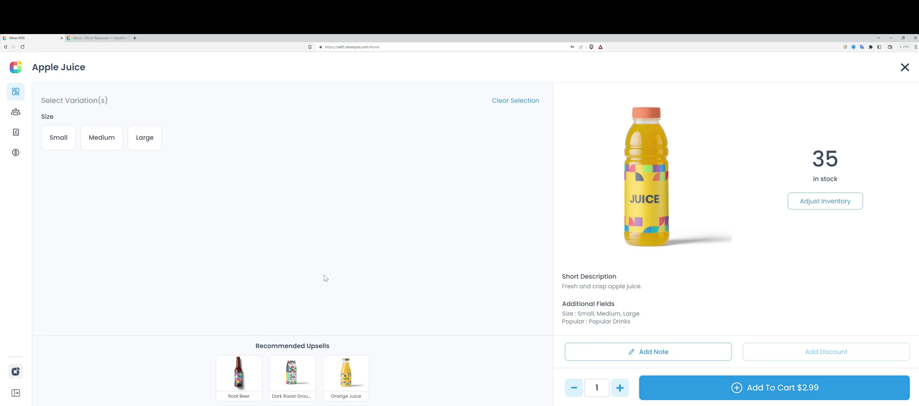
click(59, 143)
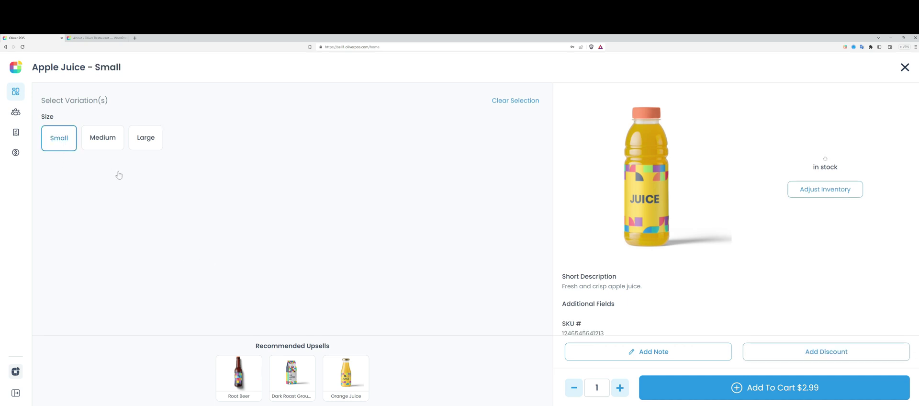
click(106, 142)
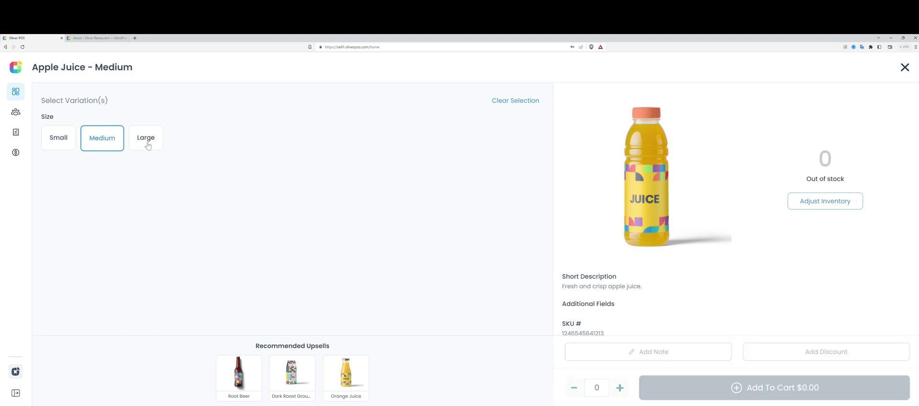
click(143, 143)
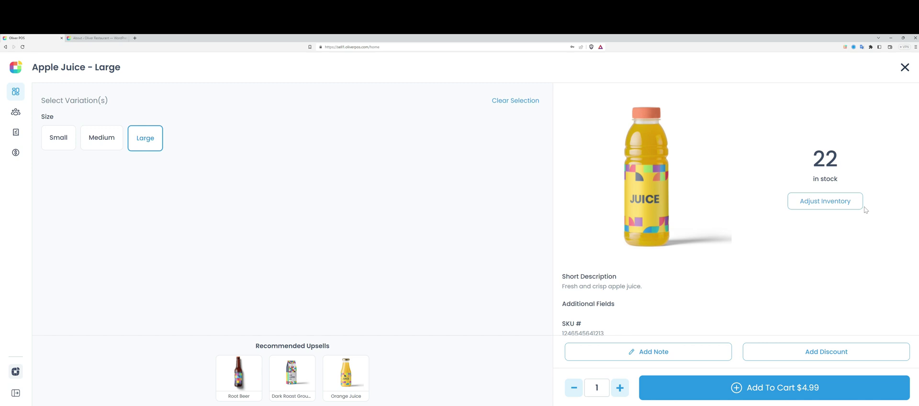
click(859, 201)
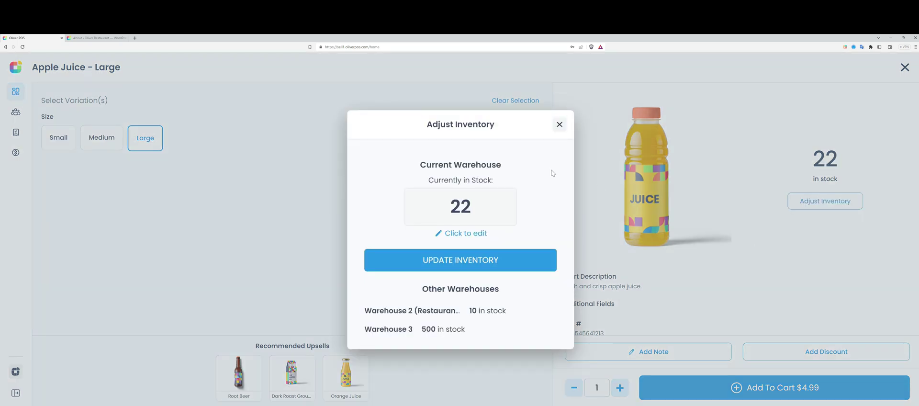
click(559, 125)
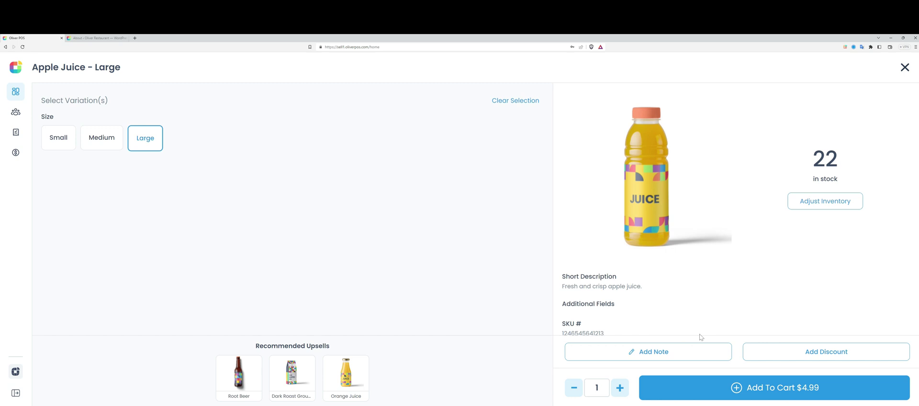
Add the Large Apple Juice to the cart and leave the order note empty.
click(805, 389)
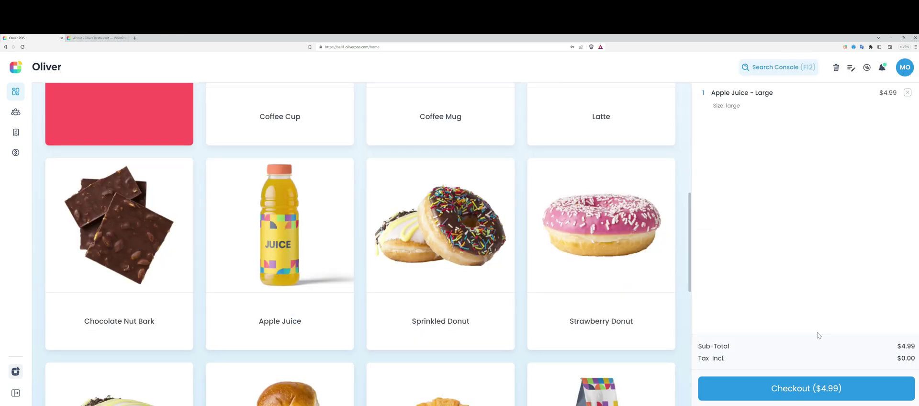
click(851, 68)
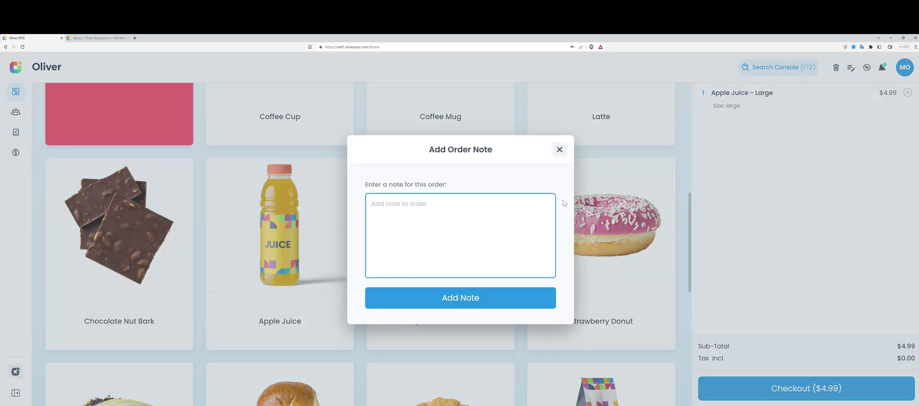
click(556, 151)
Look through the custom fee and discount options, closing without applying any discount.
click(867, 68)
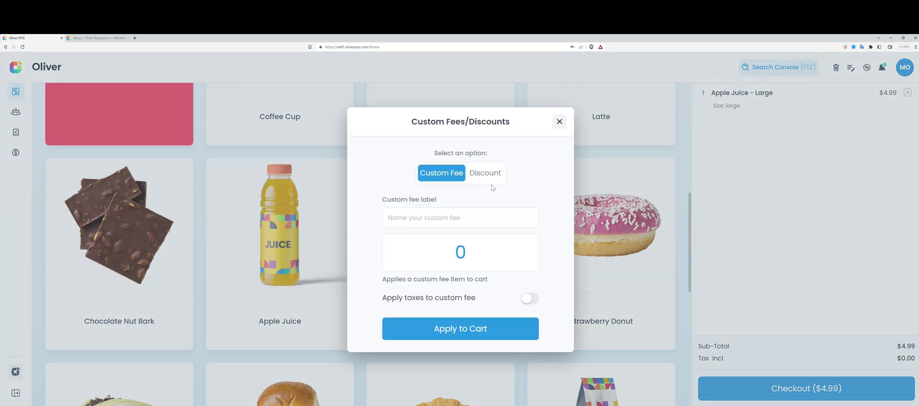
click(485, 173)
click(448, 126)
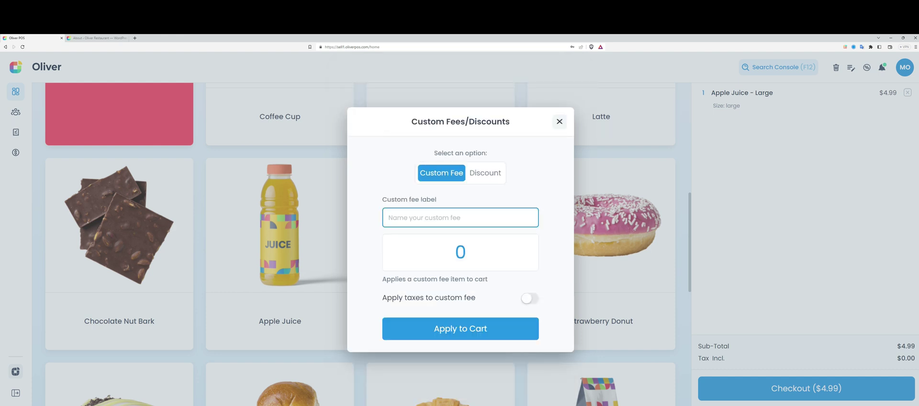
click(486, 177)
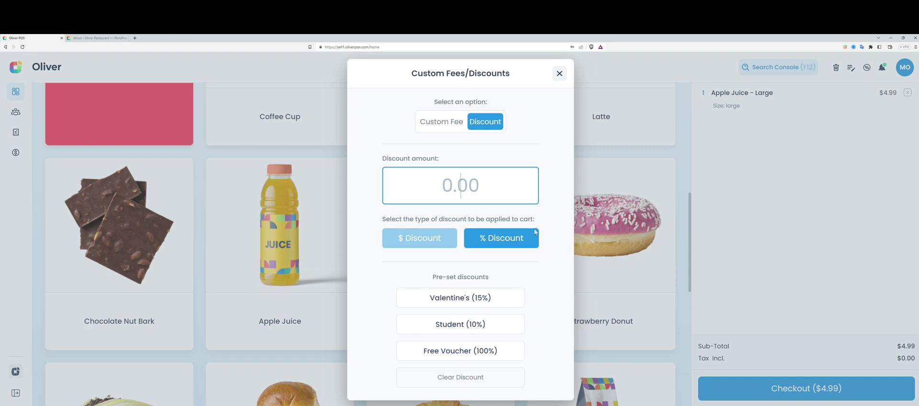
click(559, 73)
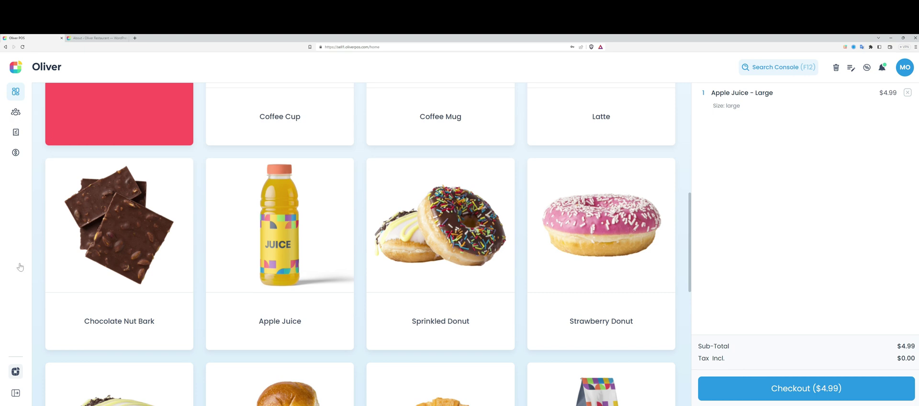
Add the first customer from Customers to the sale, leaving their store credit unchanged.
click(16, 394)
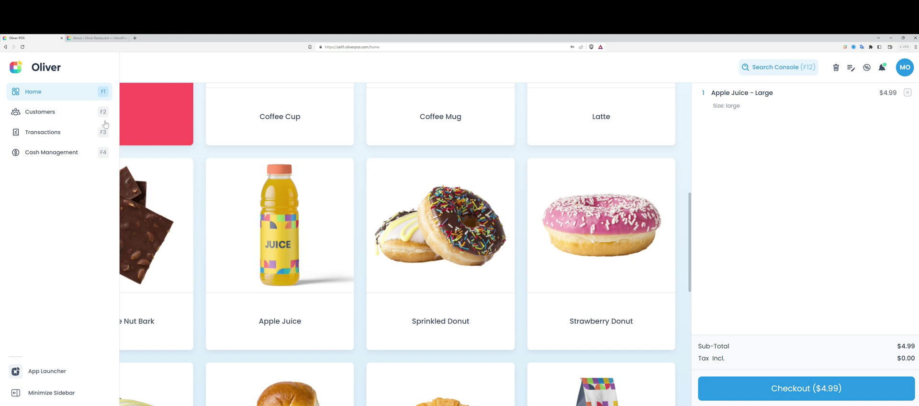
click(58, 117)
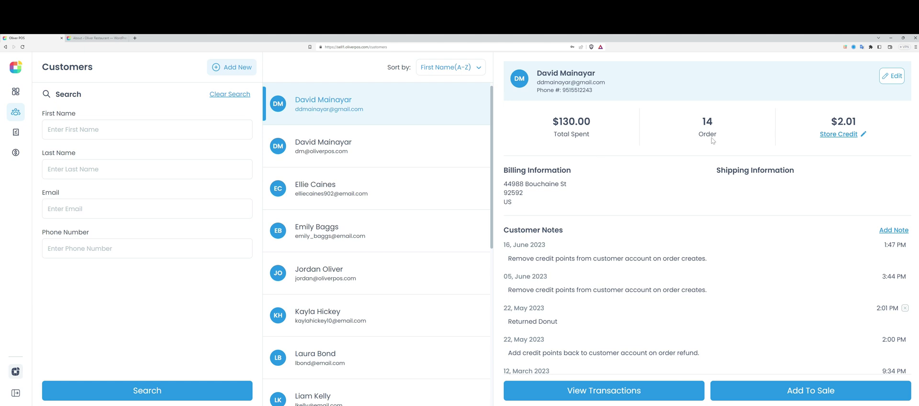
click(843, 137)
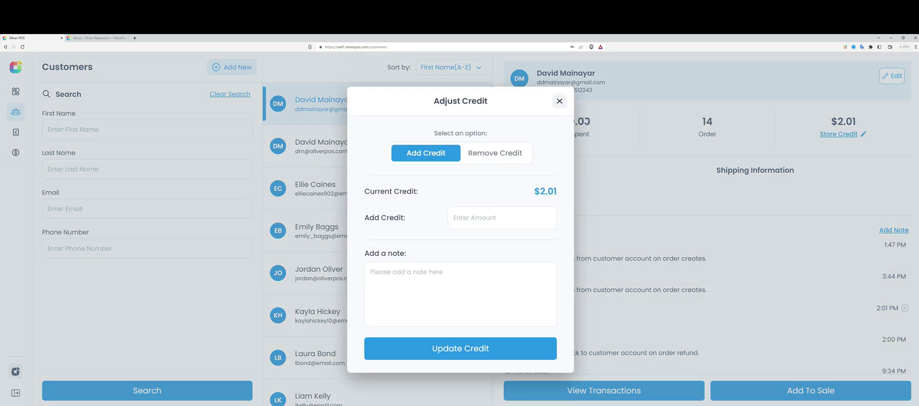
click(561, 100)
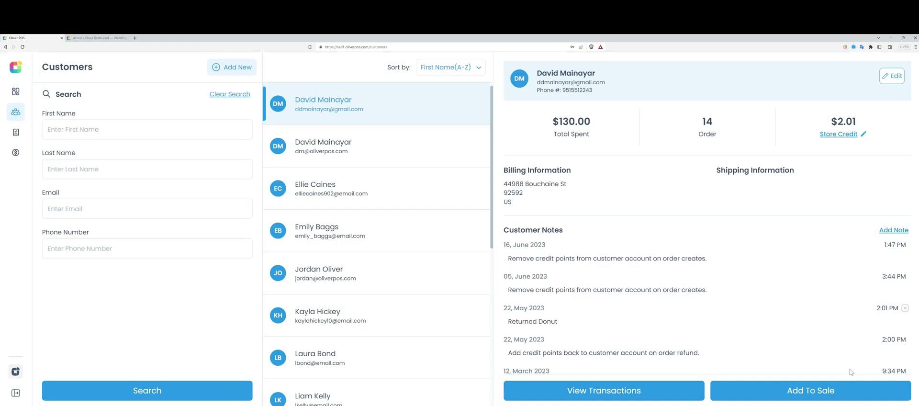
click(845, 389)
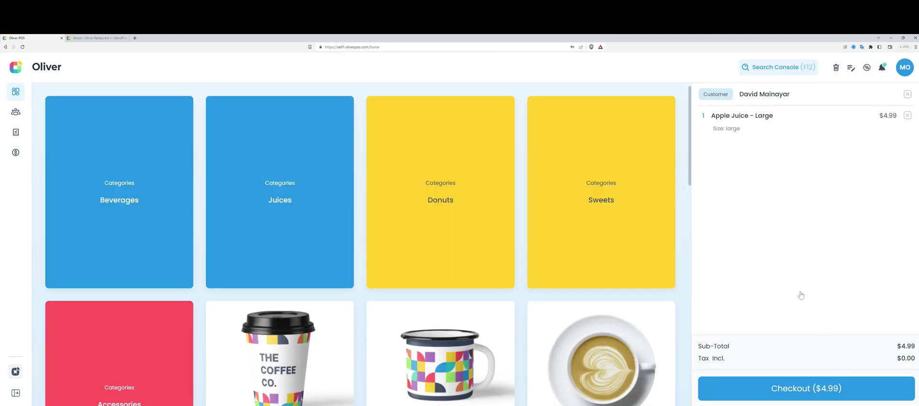
Proceed to checkout for the $4.99 order and dismiss the partial payment without paying.
click(826, 396)
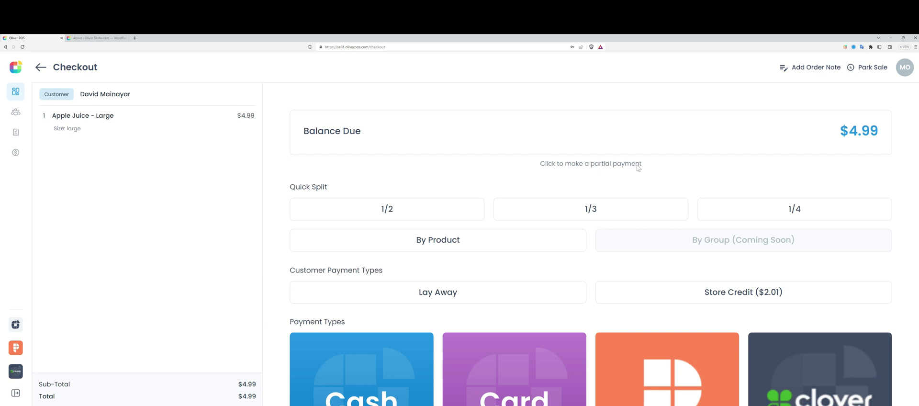
click(565, 150)
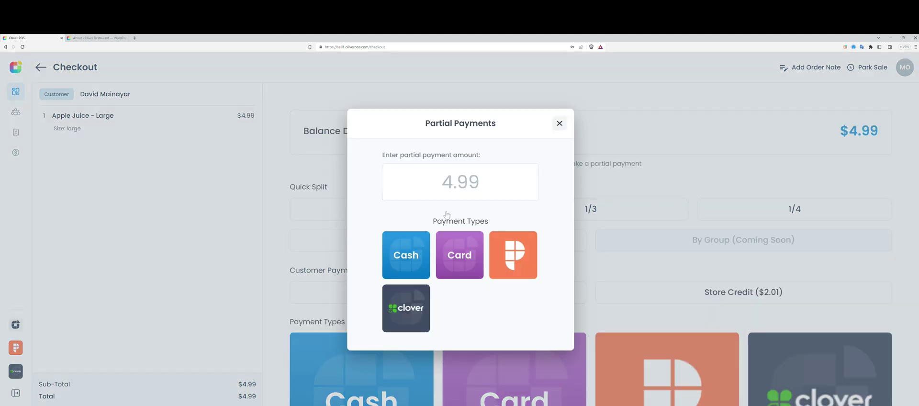
click(523, 175)
key(Escape)
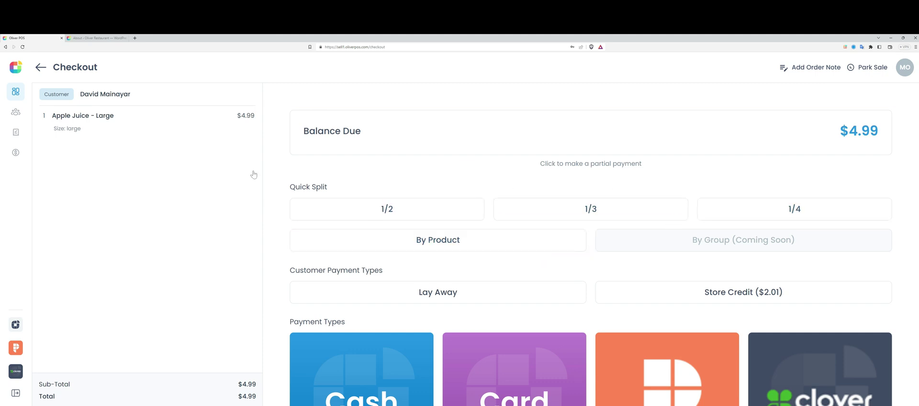
Choose Cash as the payment method, with 5.00 tendered.
scroll(495, 268, down, 1)
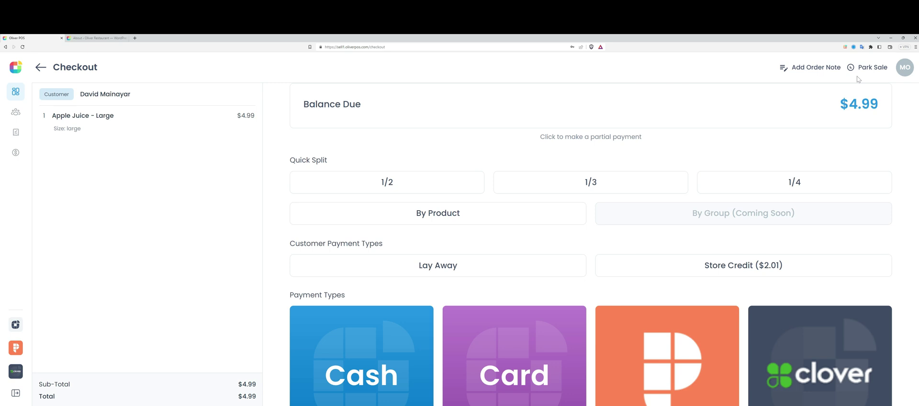
scroll(569, 184, down, 2)
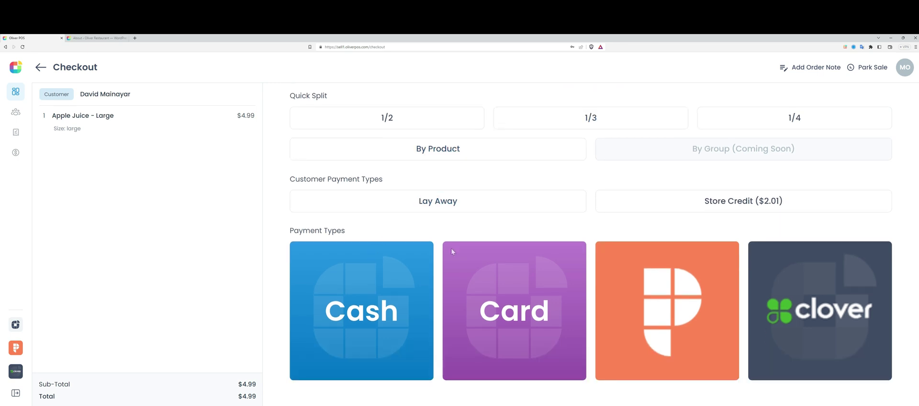
click(360, 287)
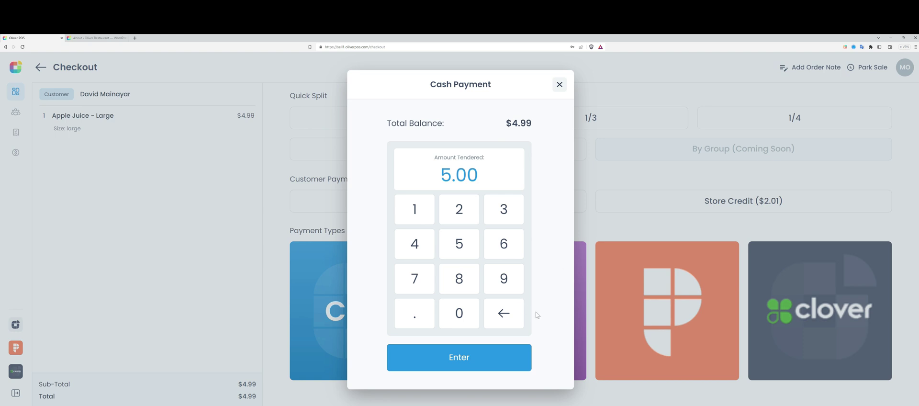
Cancel the cash payment, pay $4.99 by card, skip the receipt print, and begin a new sale.
click(559, 85)
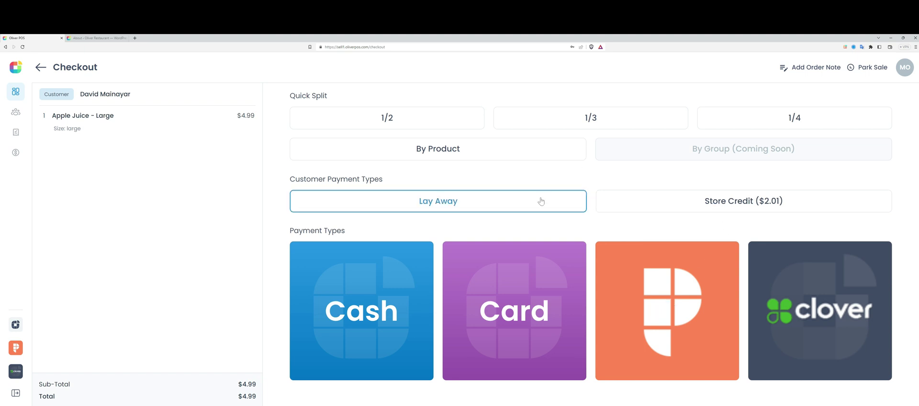
scroll(560, 224, up, 3)
scroll(406, 257, down, 2)
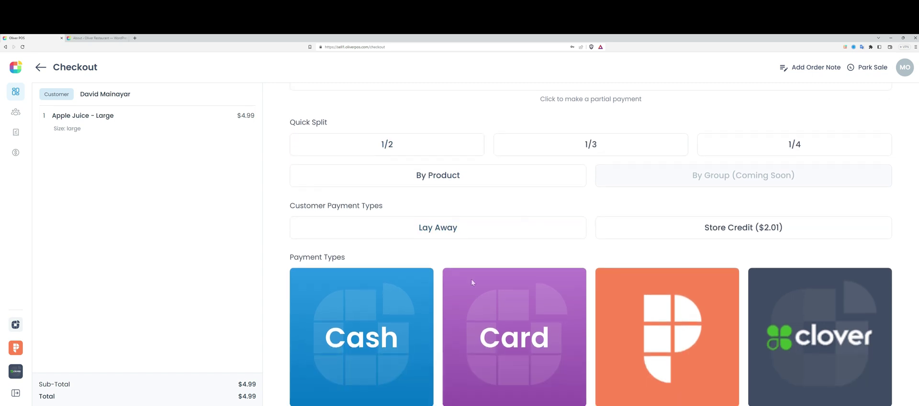
click(550, 327)
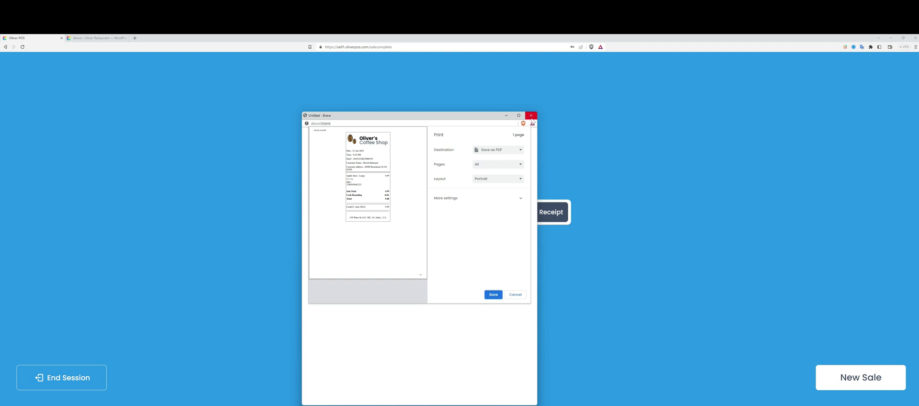
click(531, 117)
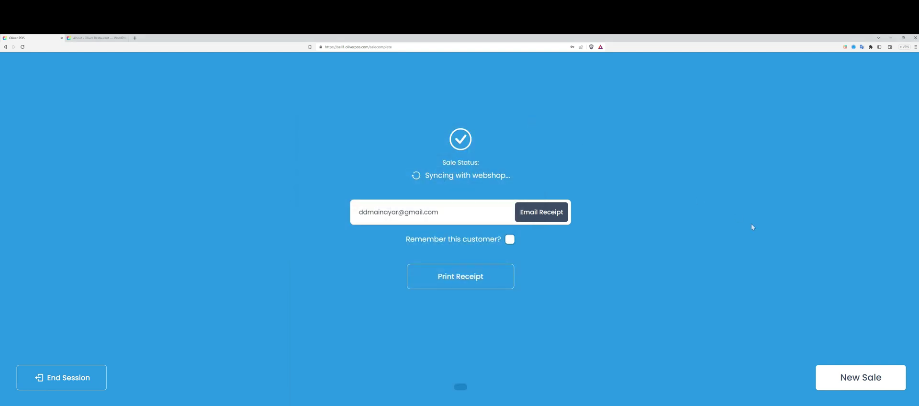
click(859, 387)
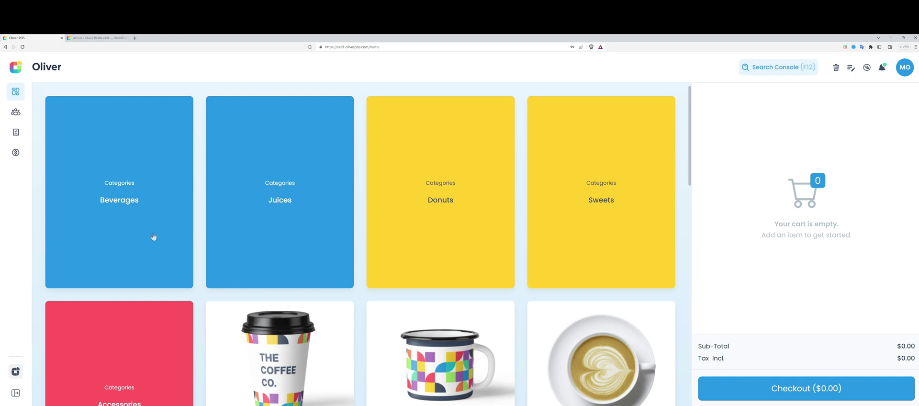
Open Transactions and view Order #503: one Apple Juice - Large, paid by card, $5.00.
click(15, 133)
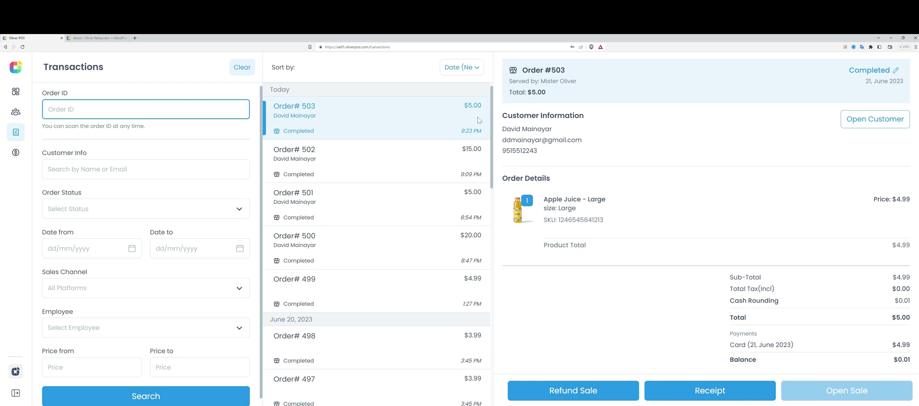
scroll(851, 340, down, 1)
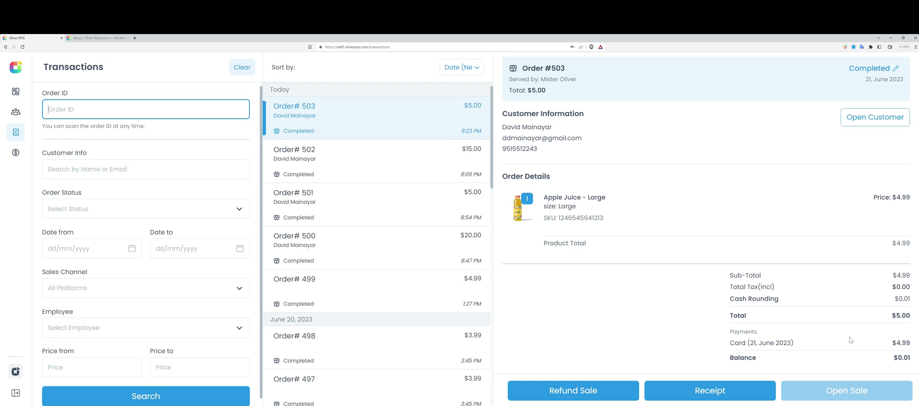
scroll(851, 340, down, 1)
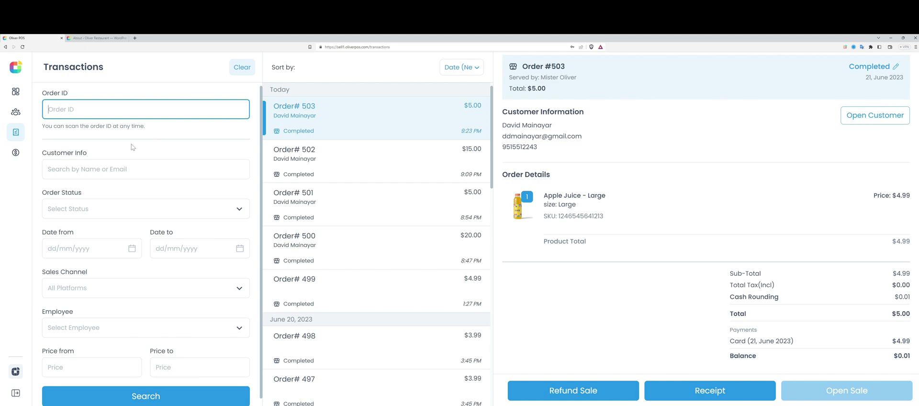
Check the Order Status, Sales Channel and Employee filter choices, then go to Cash Management.
click(176, 171)
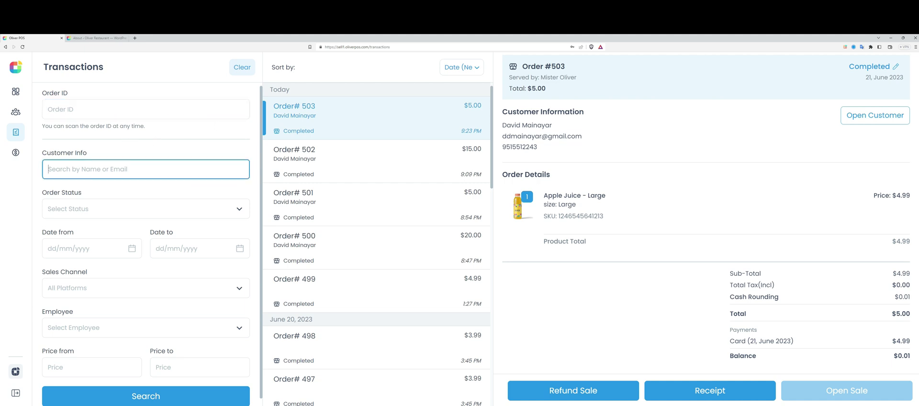
click(101, 204)
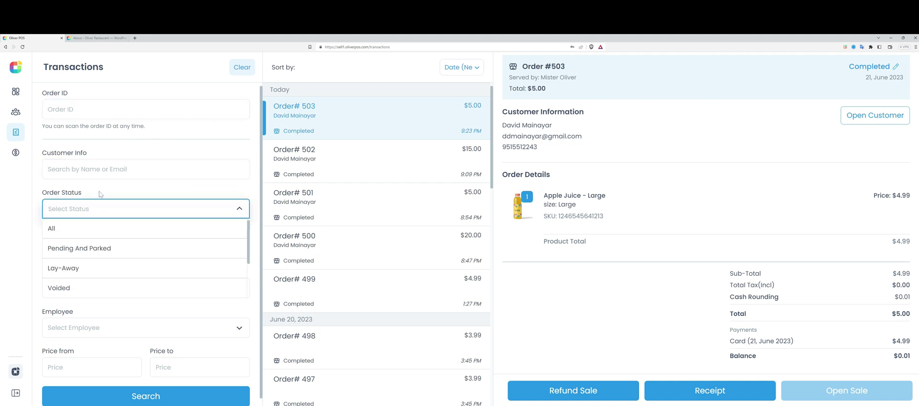
click(105, 209)
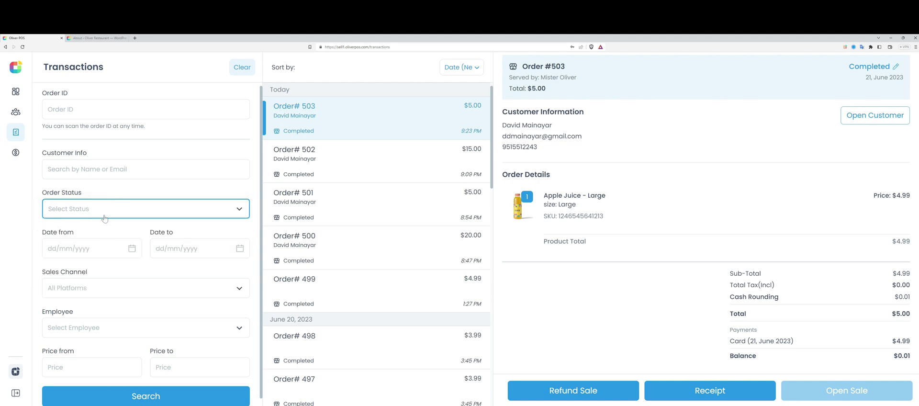
key(Tab)
key(Tab)
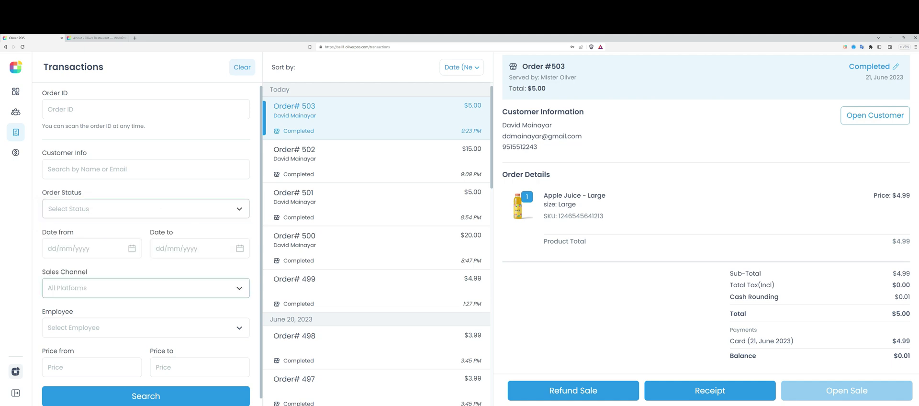
click(101, 292)
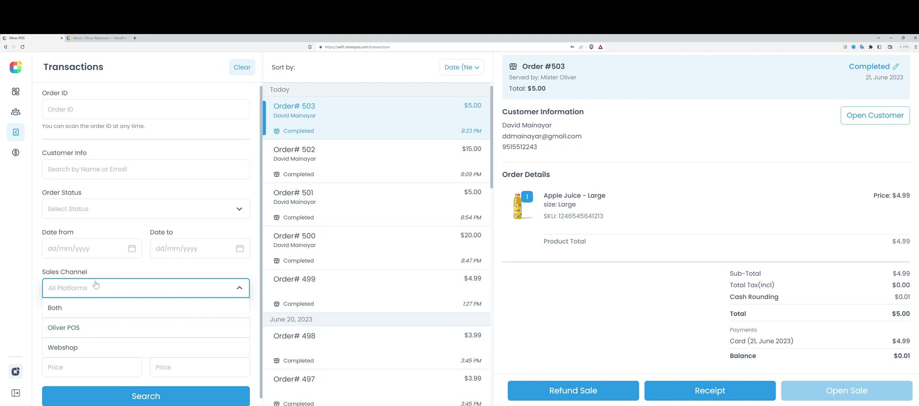
click(99, 287)
click(98, 331)
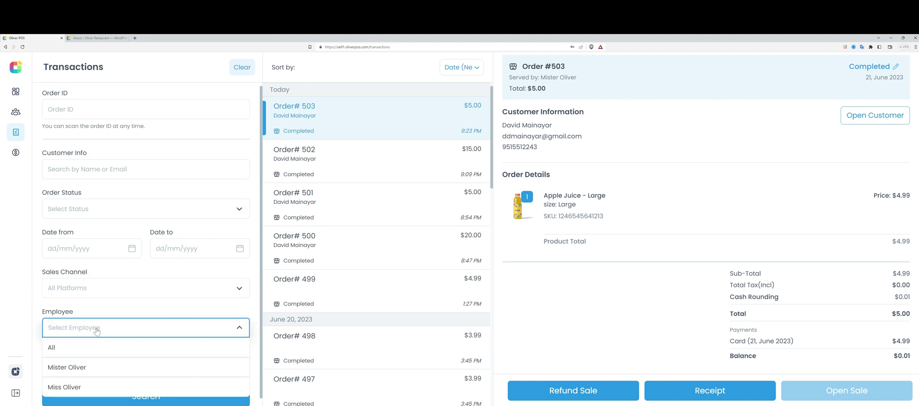
click(96, 330)
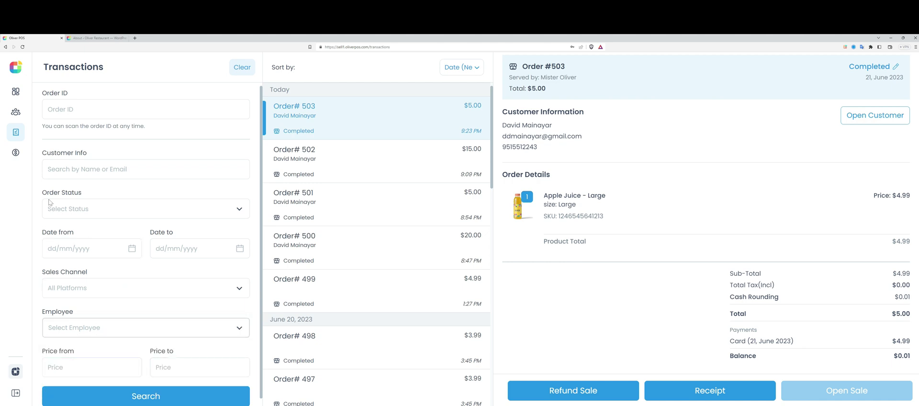
click(15, 152)
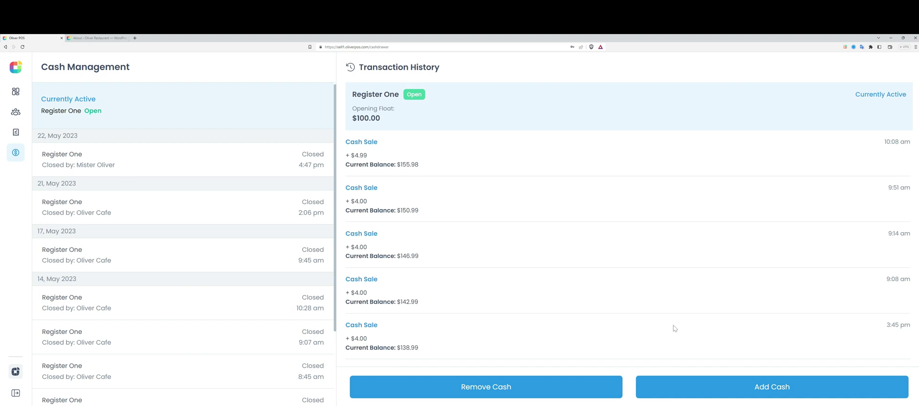
Show the history of the closed 22 May Register One session.
click(195, 163)
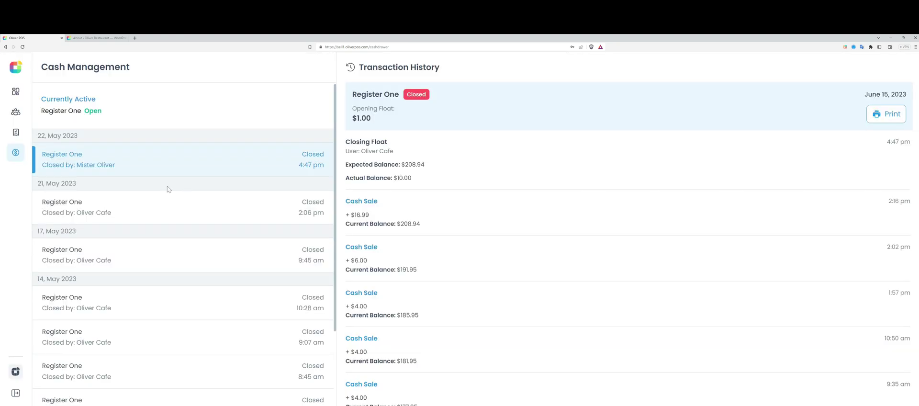
scroll(411, 191, down, 10)
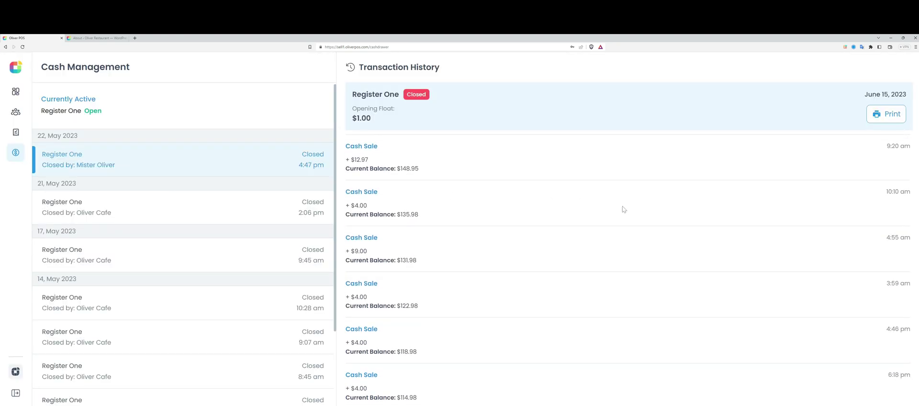
scroll(627, 217, up, 4)
scroll(728, 252, up, 4)
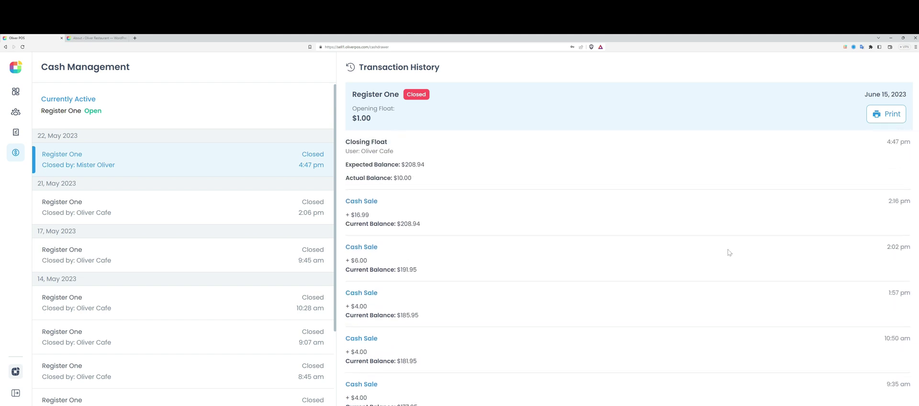
Preview the End of Day report for that session, then close the preview.
click(883, 116)
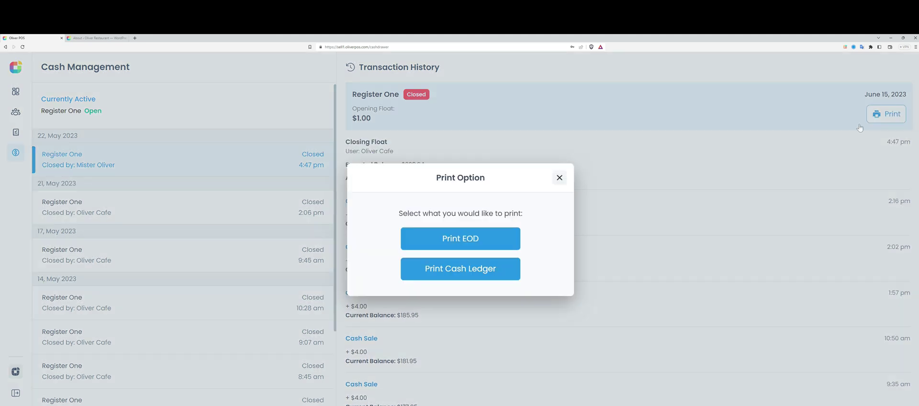
click(488, 242)
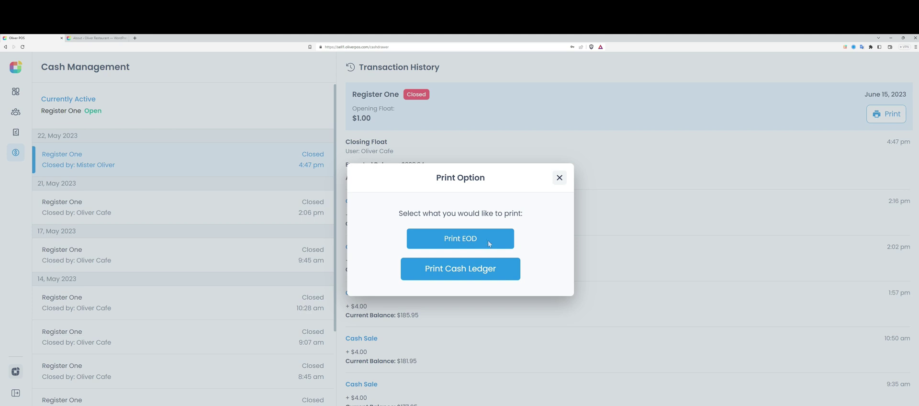
scroll(374, 243, down, 3)
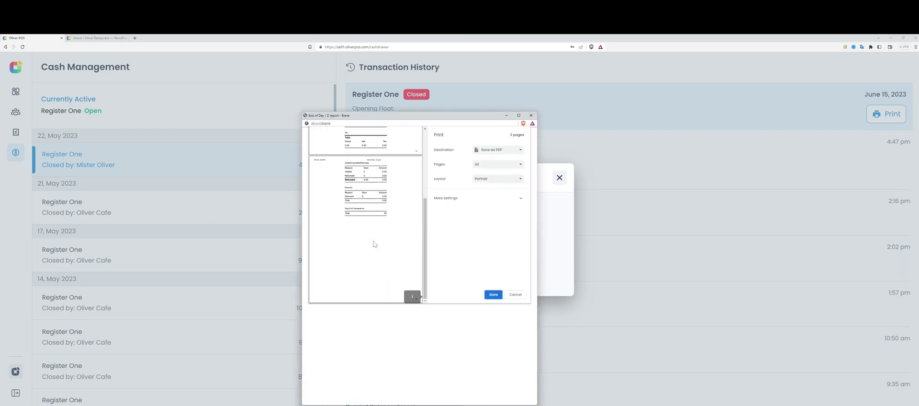
scroll(373, 243, up, 3)
click(531, 116)
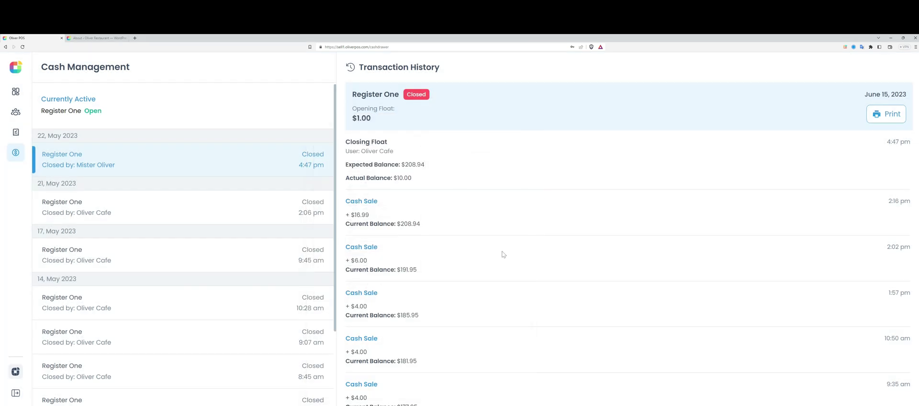
Preview the session's Cash Ledger report, then close it.
click(891, 118)
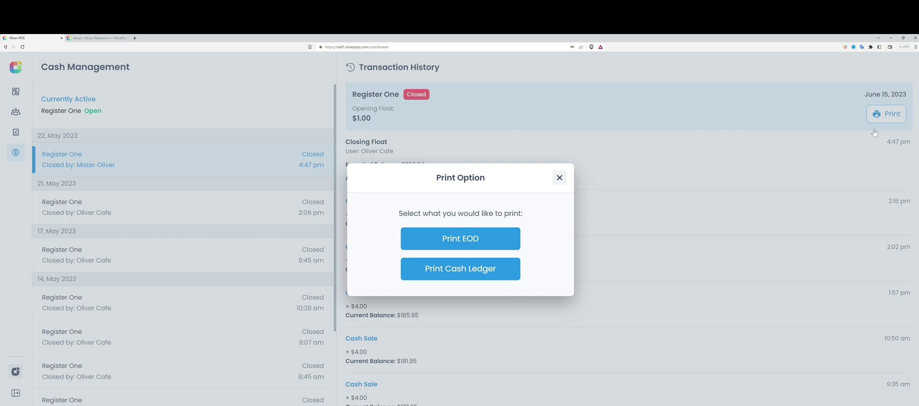
click(485, 279)
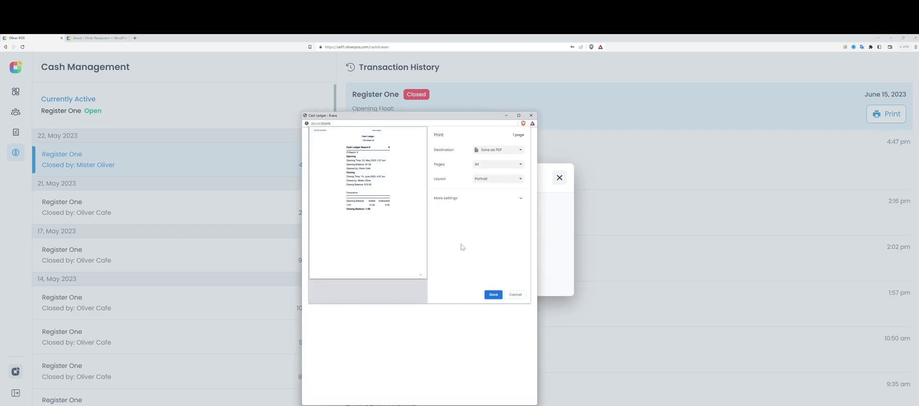
click(531, 115)
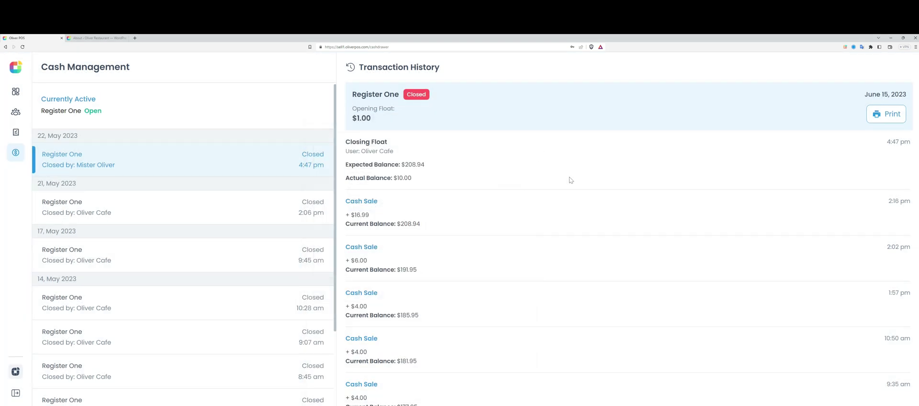
Return to the empty register home screen, open the account menu, and leave the language on English.
click(16, 92)
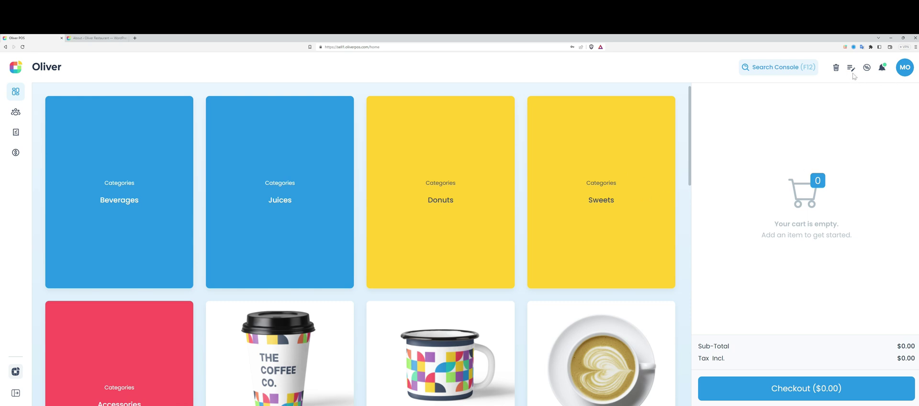
click(906, 68)
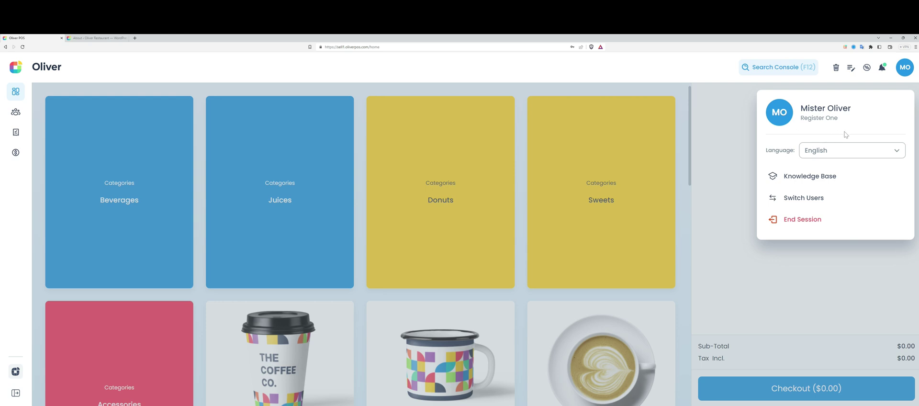
click(831, 151)
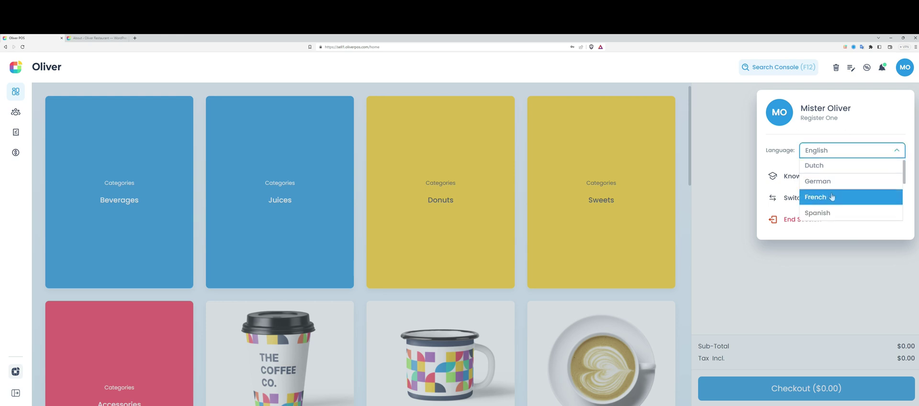
scroll(833, 204, down, 2)
click(825, 152)
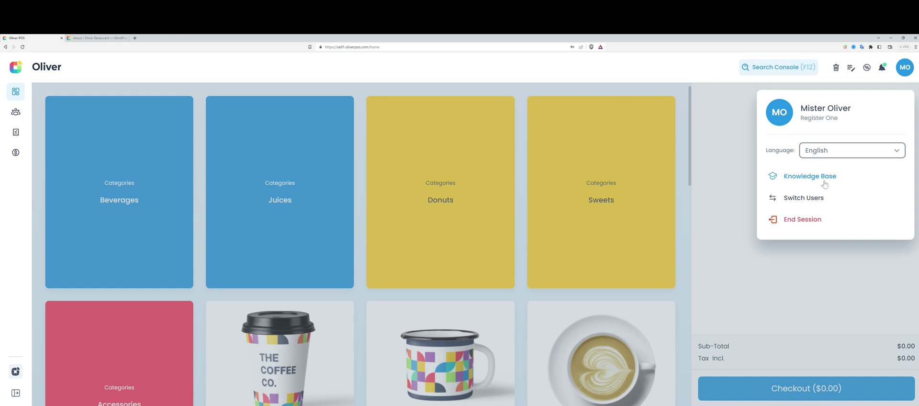